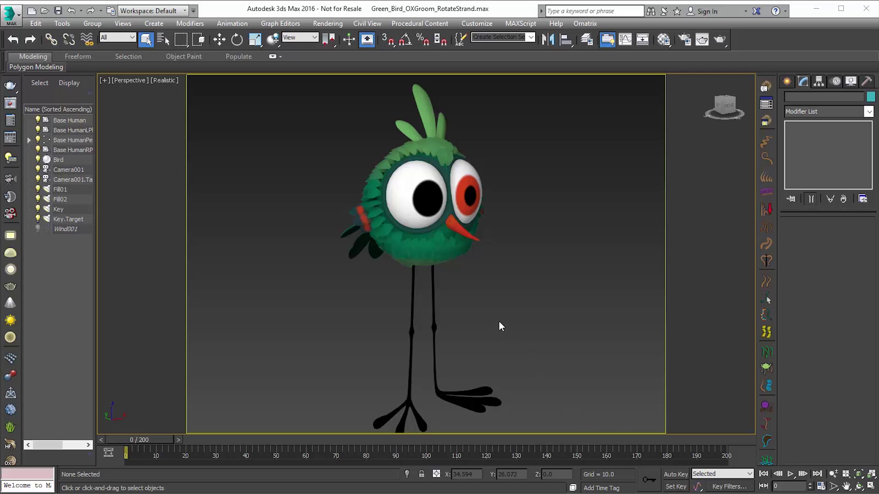
Select the green bird's OX_Feathers object, orbiting the Perspective view around it.
{"action": "middle_click_drag", "start_coordinate": [506, 310], "coordinate": [530, 353], "text": "alt"}
{"action": "left_click", "coordinate": [448, 314]}
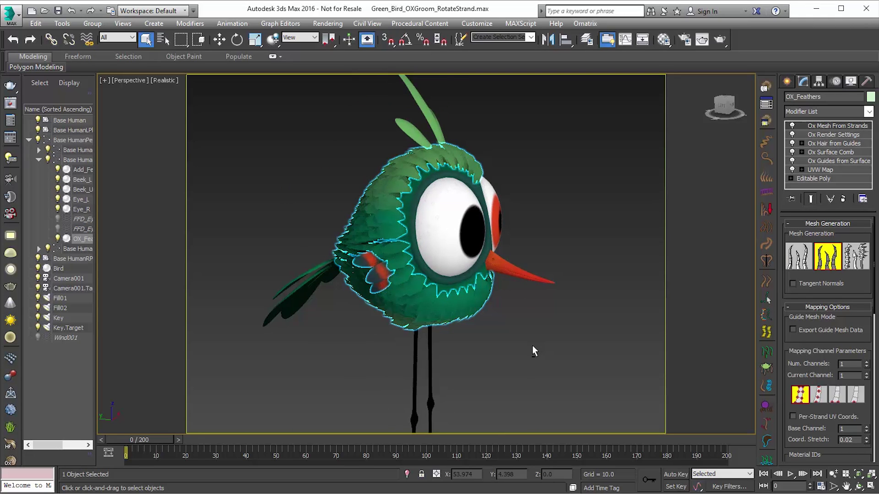
{"action": "middle_click_drag", "start_coordinate": [534, 345], "coordinate": [509, 359], "text": "alt"}
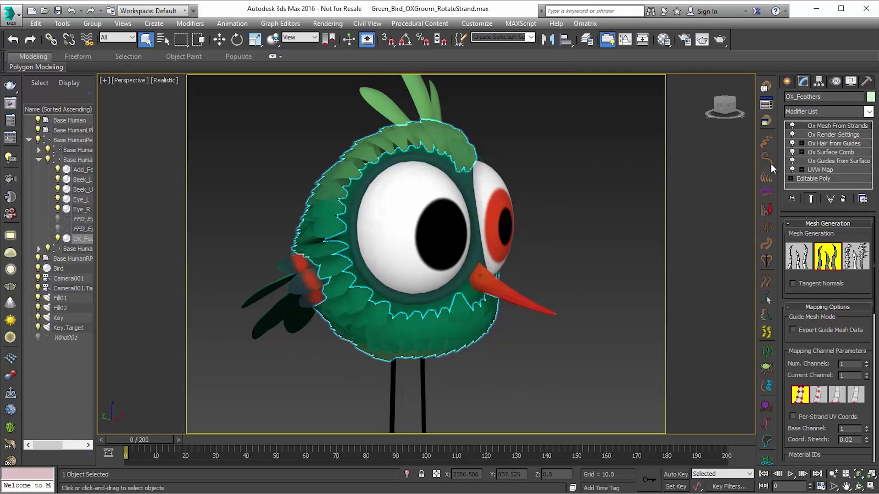
Add an Ox Rotate Strands modifier above Ox Hair from Guides, showing the result up to that level.
{"action": "left_click", "coordinate": [834, 144]}
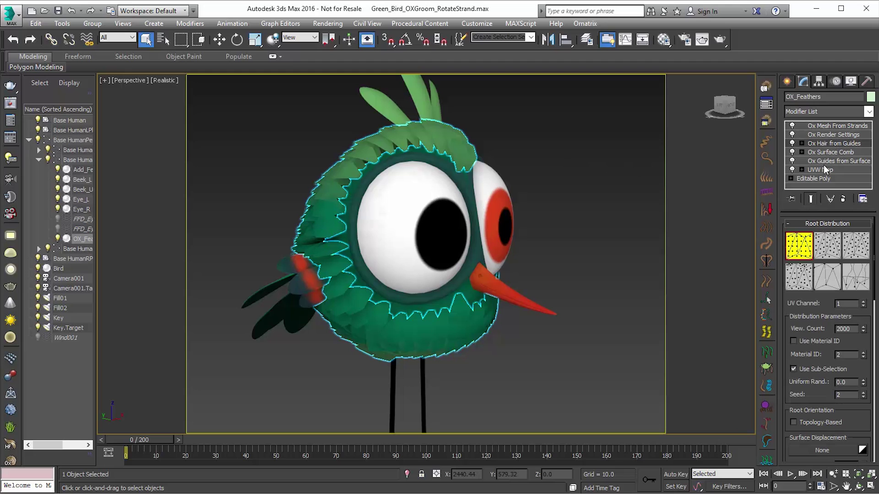
{"action": "left_click", "coordinate": [815, 199]}
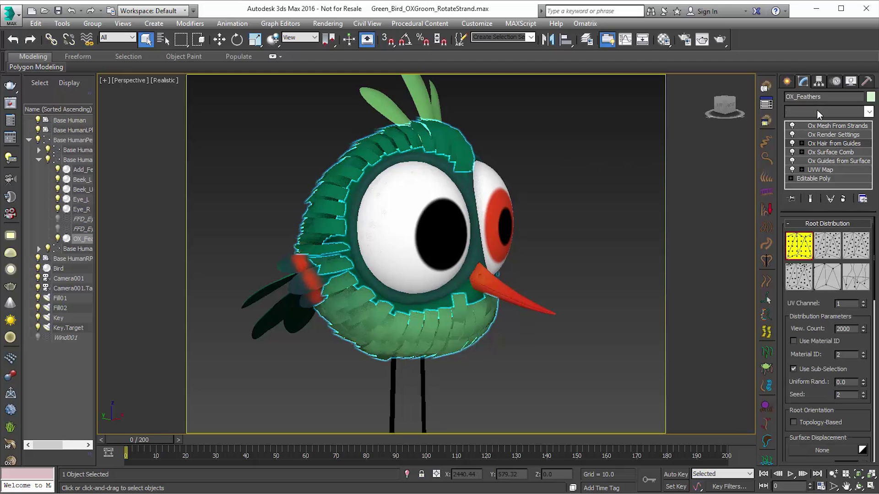
{"action": "left_click", "coordinate": [816, 111]}
{"action": "key", "text": "o"}
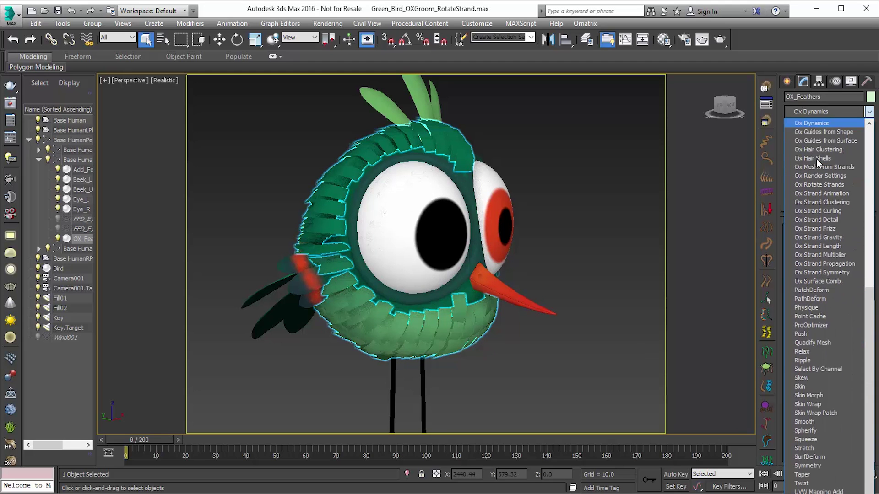
{"action": "left_click", "coordinate": [820, 185]}
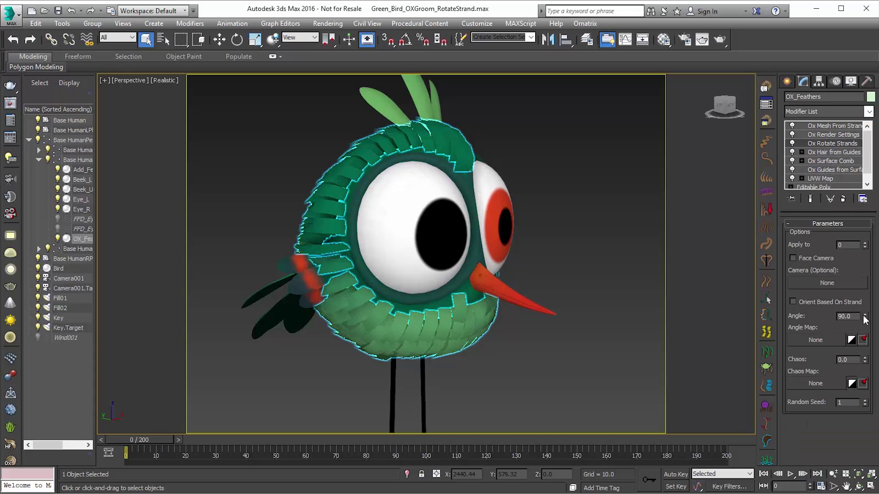
Test lower rotation angles on the feathers, then set Angle back to 90.
{"action": "left_click_drag", "start_coordinate": [865, 316], "coordinate": [856, 339]}
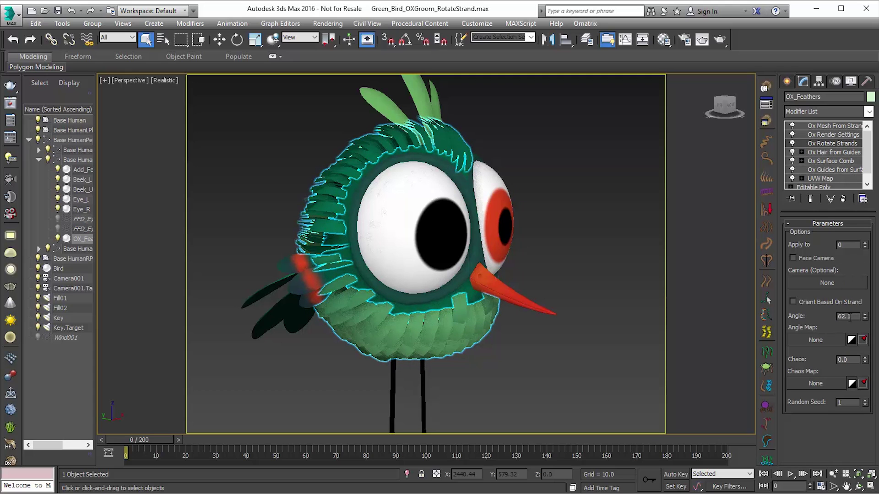
{"action": "double_click", "coordinate": [846, 317]}
{"action": "type", "text": "90"}
{"action": "key", "text": "Return"}
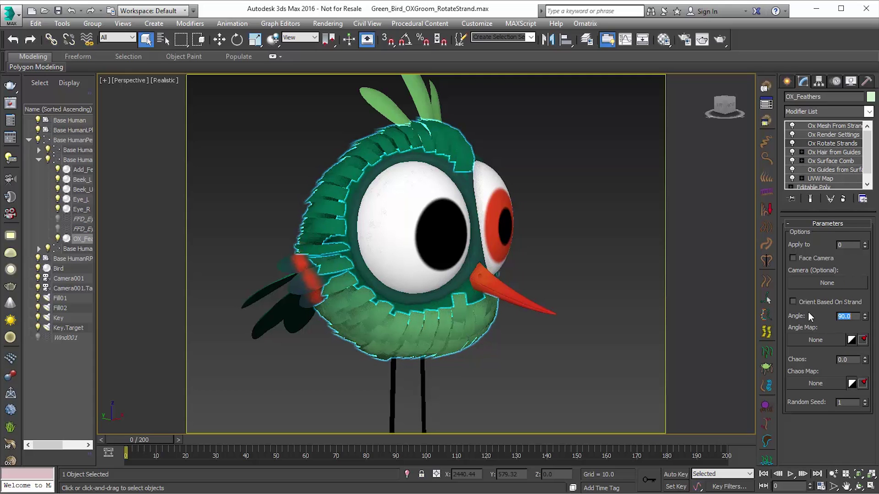
{"action": "middle_click_drag", "start_coordinate": [634, 303], "coordinate": [587, 304], "text": "alt"}
{"action": "mouse_move", "coordinate": [864, 317]}
{"action": "left_mouse_down"}
{"action": "mouse_move", "coordinate": [869, 365]}
{"action": "mouse_move", "coordinate": [864, 320]}
{"action": "left_mouse_up"}
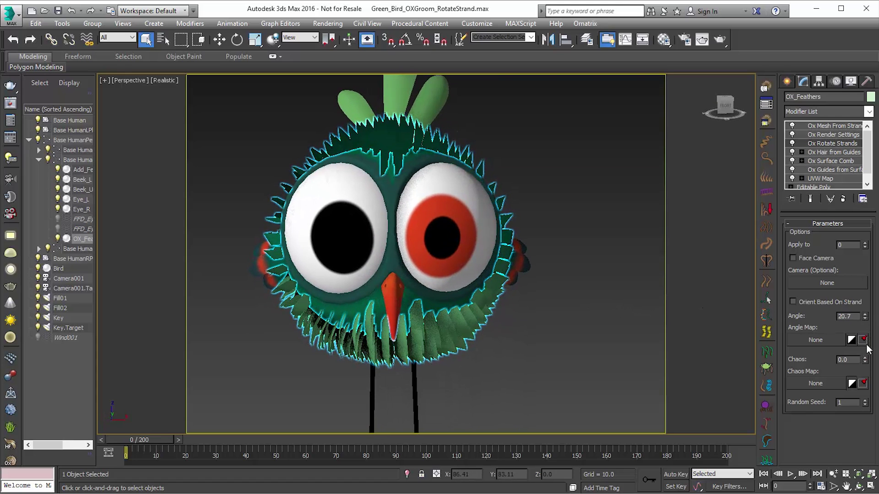
{"action": "double_click", "coordinate": [857, 314]}
{"action": "type", "text": "90"}
{"action": "key", "text": "Return"}
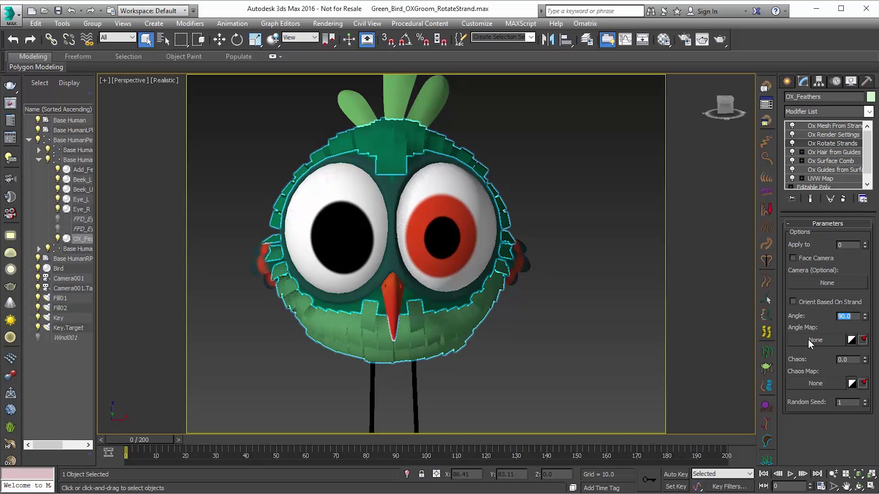
{"action": "left_click", "coordinate": [730, 325]}
Instance the Gradient Ramp map into Angle Map and inspect the feathers from several angles.
{"action": "left_click", "coordinate": [468, 323]}
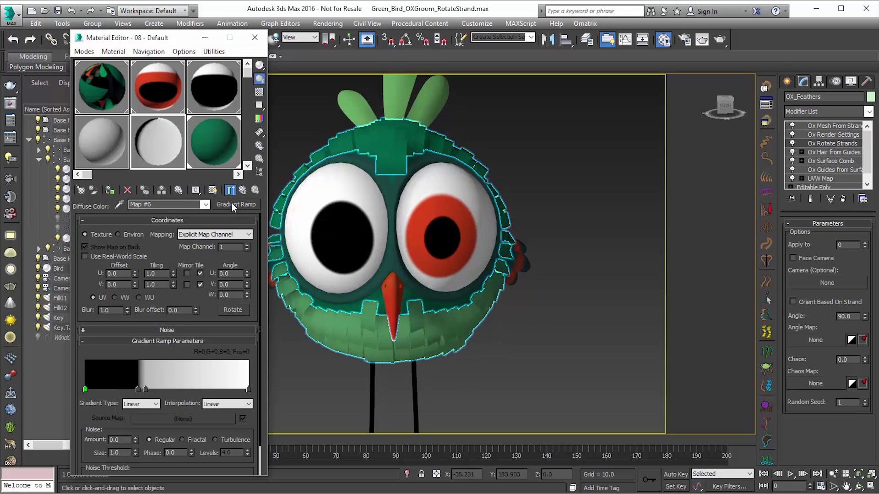
{"action": "left_click_drag", "start_coordinate": [231, 203], "coordinate": [820, 341]}
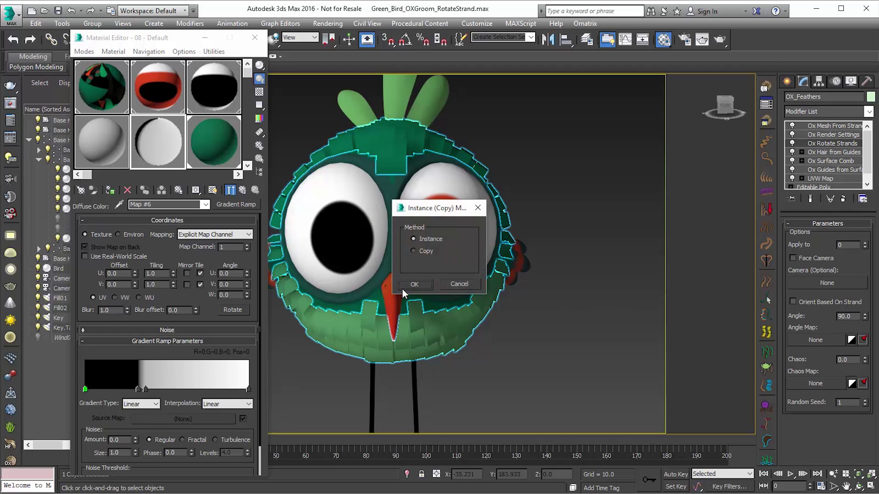
{"action": "left_click", "coordinate": [414, 285]}
{"action": "mouse_move", "coordinate": [533, 346]}
{"action": "middle_mouse_down", "text": "alt"}
{"action": "mouse_move", "coordinate": [578, 341]}
{"action": "mouse_move", "coordinate": [522, 340]}
{"action": "mouse_move", "coordinate": [567, 345]}
{"action": "mouse_move", "coordinate": [526, 350]}
{"action": "mouse_move", "coordinate": [535, 352]}
{"action": "middle_mouse_up", "text": "alt"}
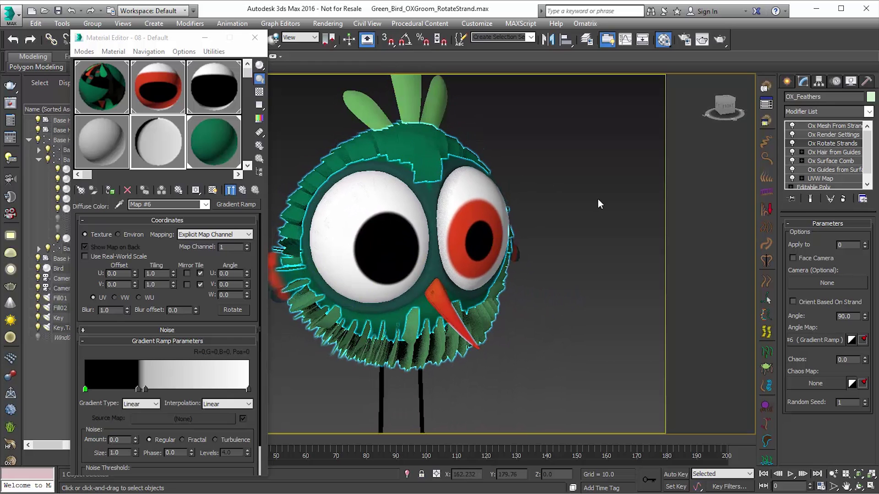
{"action": "middle_click_drag", "start_coordinate": [605, 330], "coordinate": [531, 363], "text": "alt"}
{"action": "middle_click_drag", "start_coordinate": [589, 345], "coordinate": [608, 360], "text": "alt"}
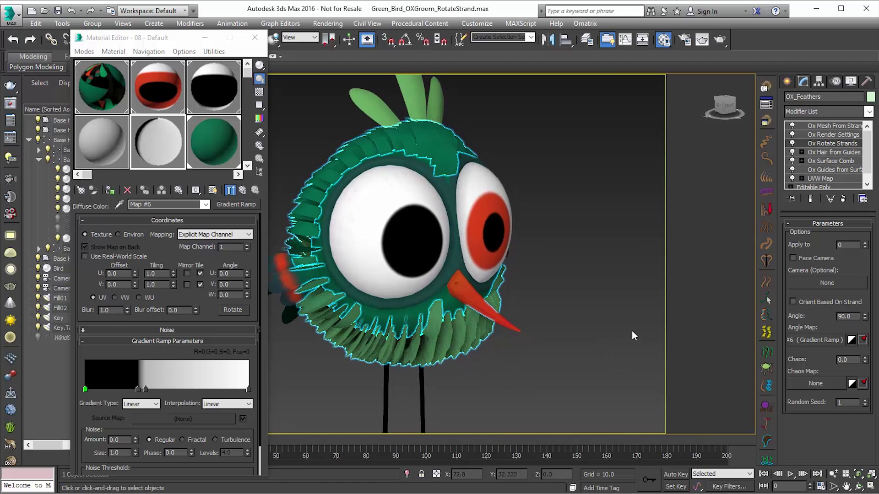
{"action": "mouse_move", "coordinate": [632, 332]}
{"action": "middle_mouse_down", "text": "alt"}
{"action": "mouse_move", "coordinate": [539, 334]}
{"action": "mouse_move", "coordinate": [648, 329]}
{"action": "middle_mouse_up", "text": "alt"}
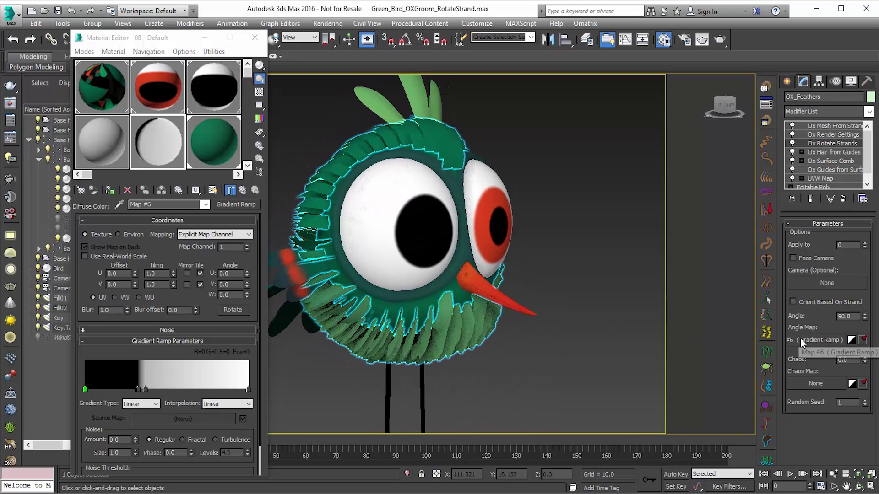
Clear the Gradient Ramp from Angle Map and show the full feather result again.
{"action": "left_click", "coordinate": [853, 340]}
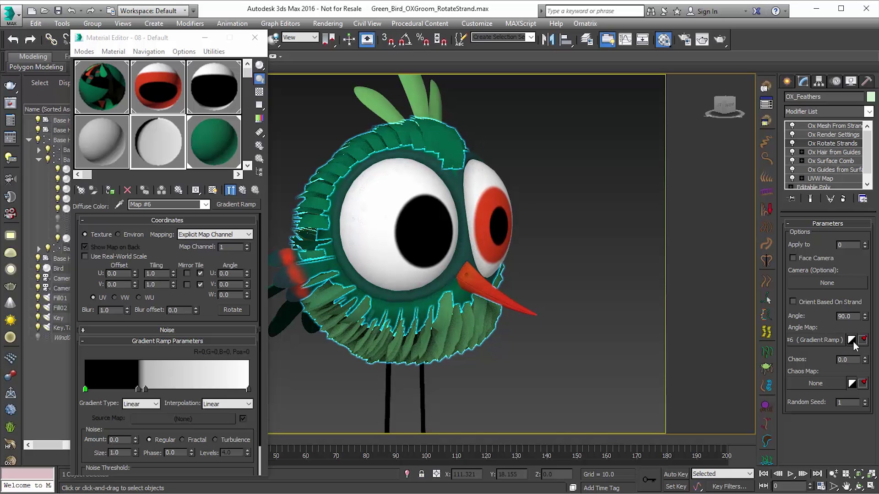
{"action": "right_click", "coordinate": [852, 341]}
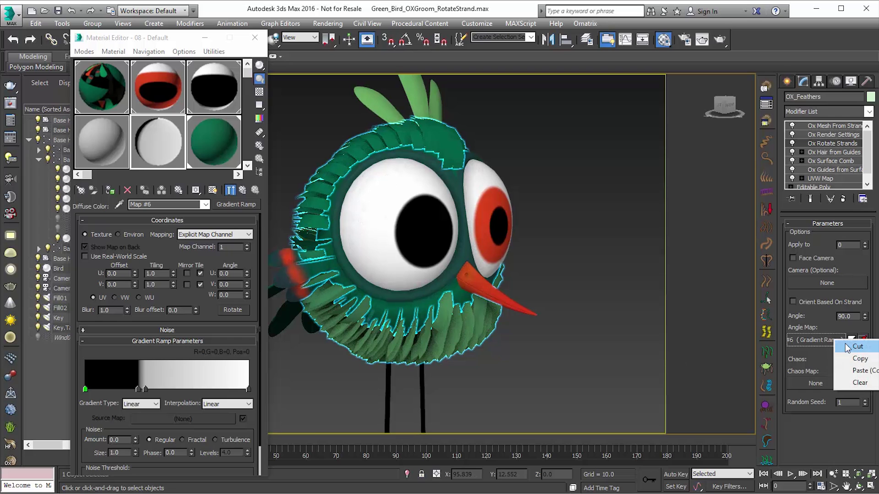
{"action": "left_click", "coordinate": [848, 345]}
{"action": "middle_click_drag", "start_coordinate": [608, 345], "coordinate": [591, 347], "text": "alt"}
{"action": "left_click", "coordinate": [810, 199]}
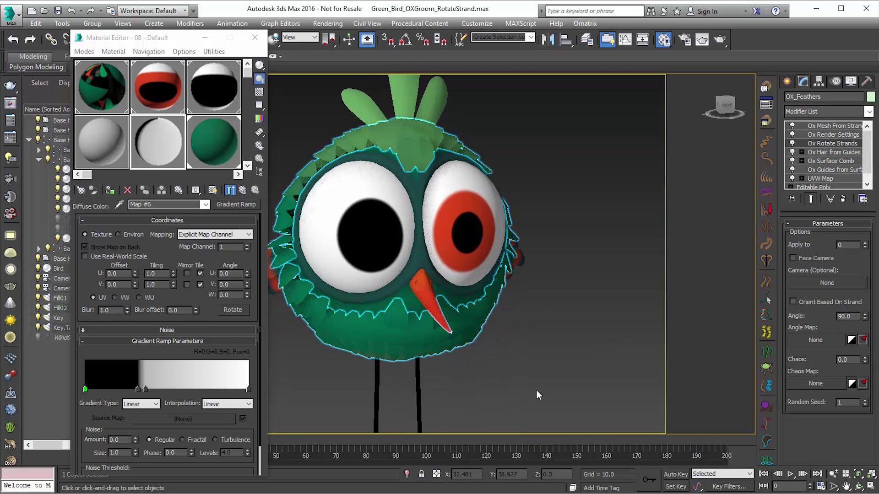
Enable Orient Based On Strand in Ox Rotate Strands.
{"action": "middle_click_drag", "start_coordinate": [550, 382], "coordinate": [581, 383], "text": "alt"}
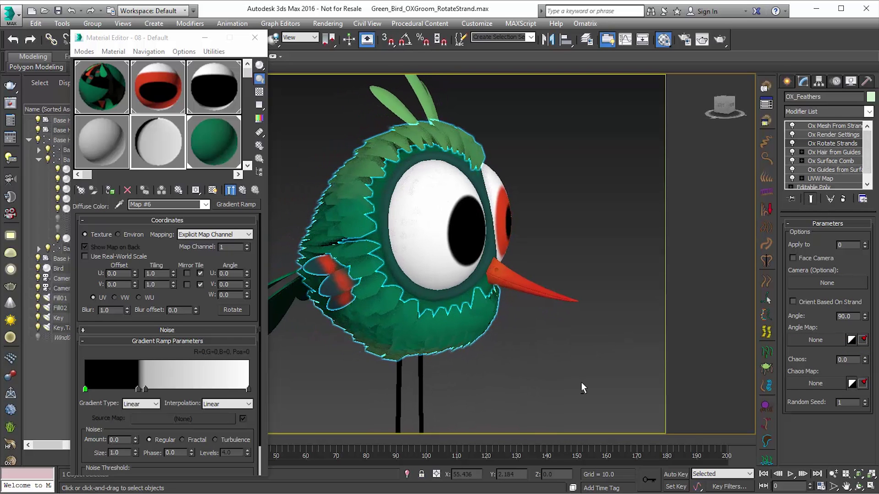
{"action": "left_click", "coordinate": [823, 303]}
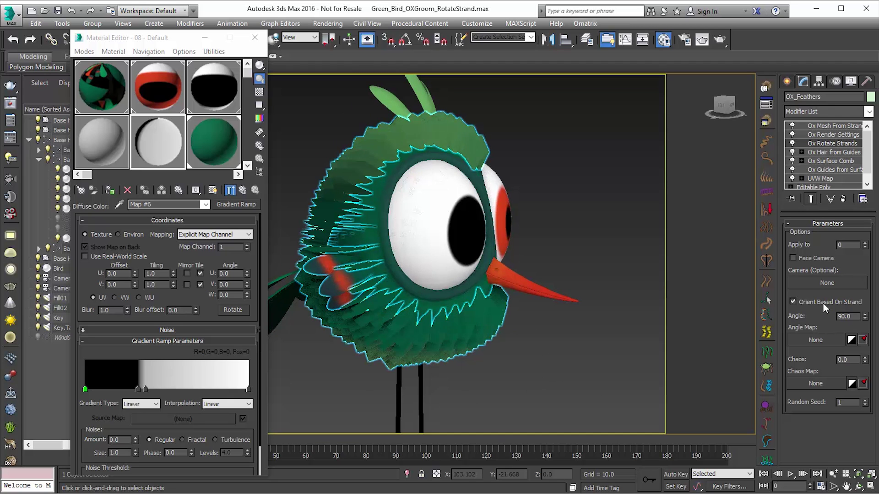
{"action": "middle_click_drag", "start_coordinate": [485, 348], "coordinate": [633, 355], "text": "alt"}
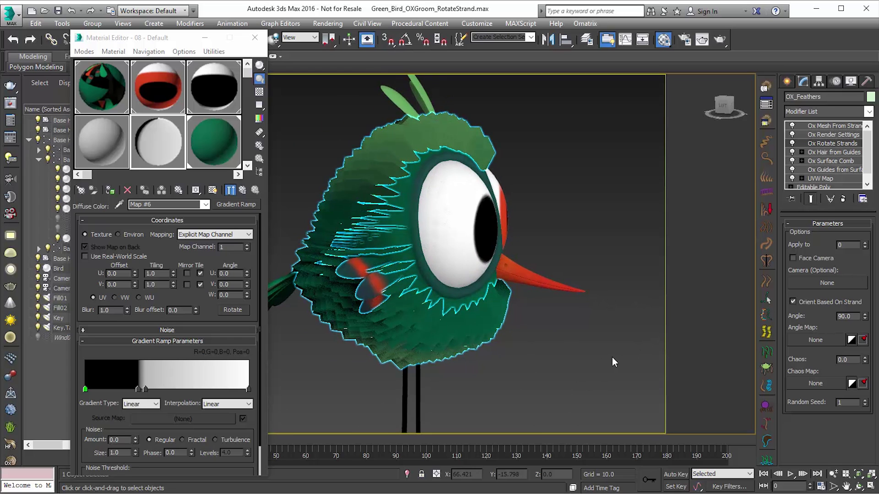
{"action": "middle_click_drag", "start_coordinate": [612, 357], "coordinate": [572, 358], "text": "alt"}
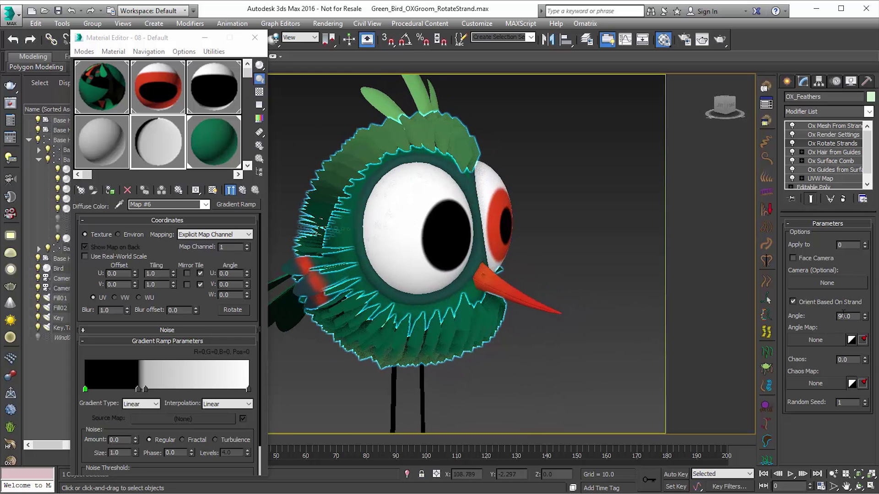
Set the strand rotation Angle to 180 and inspect the flipped feathers from below and front.
{"action": "left_click_drag", "start_coordinate": [845, 316], "coordinate": [804, 320]}
{"action": "type", "text": "180"}
{"action": "key", "text": "Return"}
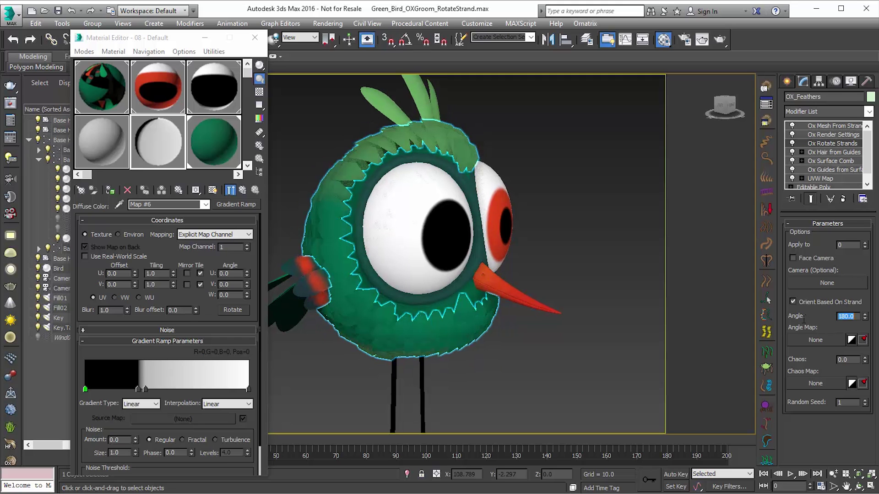
{"action": "middle_click_drag", "start_coordinate": [543, 375], "coordinate": [365, 281], "text": "alt"}
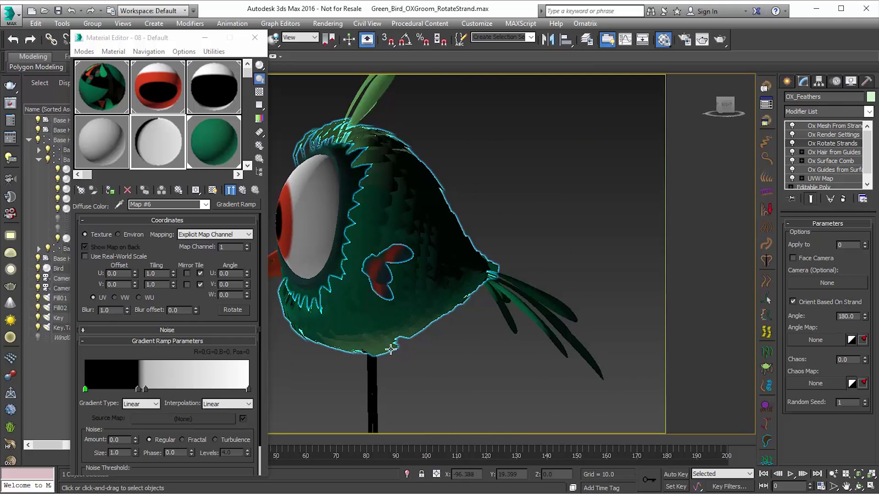
{"action": "middle_click_drag", "start_coordinate": [411, 363], "coordinate": [592, 361], "text": "alt"}
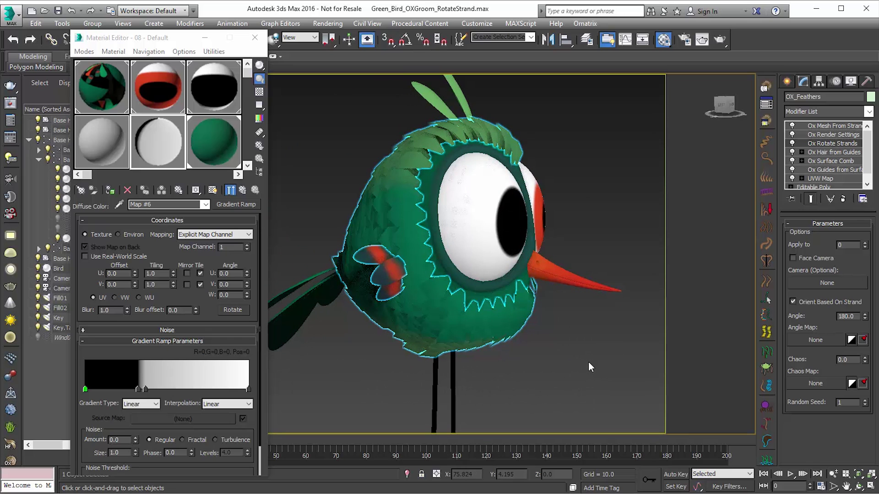
Set Chaos to 30 and instance the Gradient Ramp (Map #6) as the Chaos Map.
{"action": "double_click", "coordinate": [845, 359]}
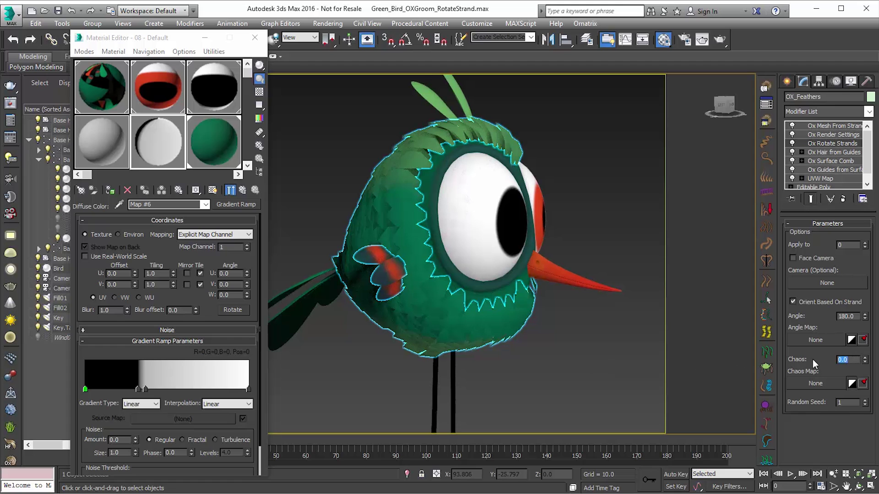
{"action": "type", "text": "30"}
{"action": "key", "text": "Return"}
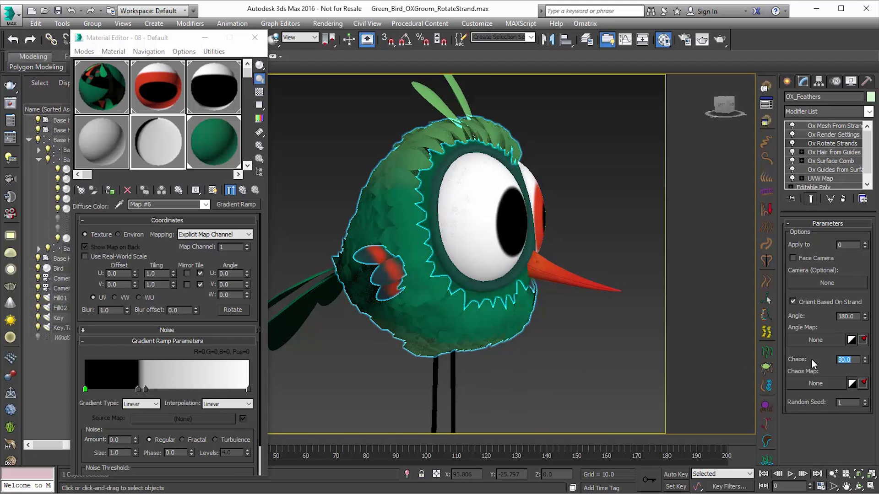
{"action": "middle_click_drag", "start_coordinate": [603, 361], "coordinate": [563, 363], "text": "alt"}
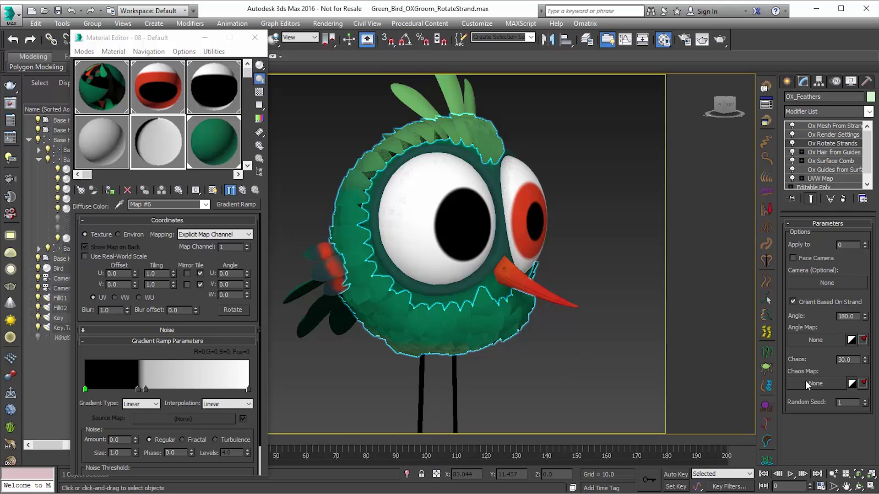
{"action": "left_click_drag", "start_coordinate": [767, 381], "coordinate": [809, 385]}
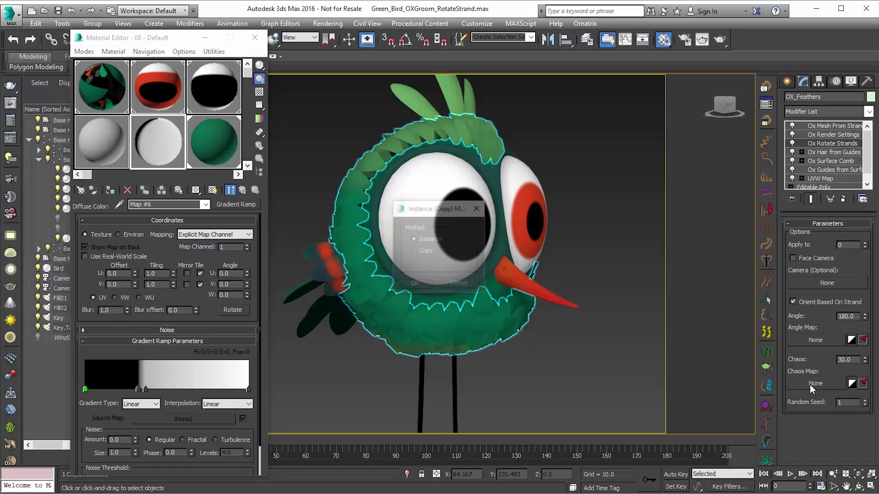
{"action": "left_click", "coordinate": [416, 283]}
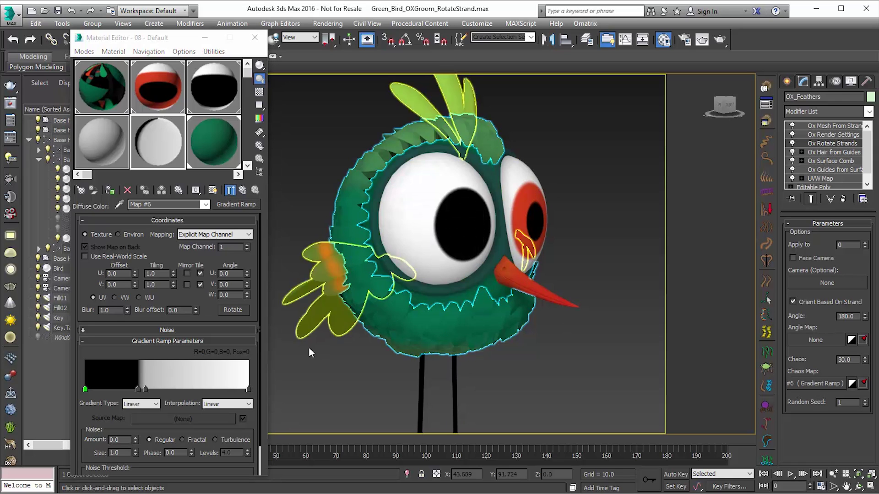
Add a gradient flag, widen the black region to about the middle, and set Chaos to 90.
{"action": "left_click", "coordinate": [181, 389]}
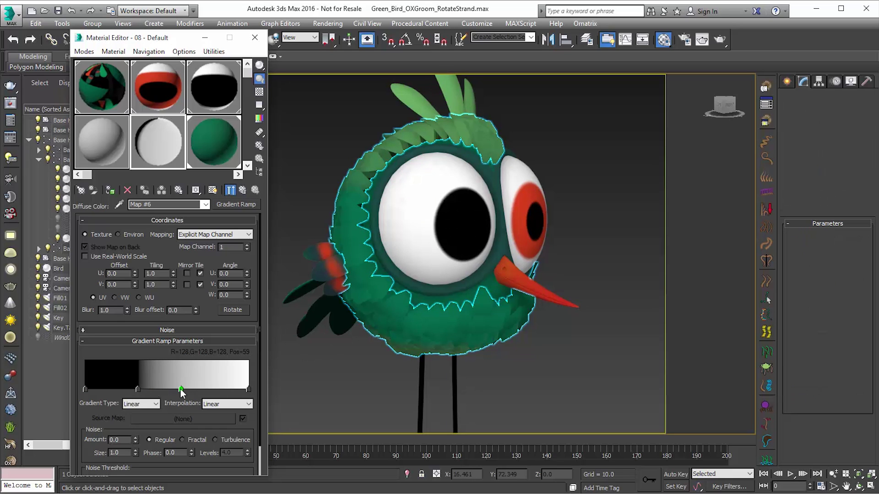
{"action": "left_click_drag", "start_coordinate": [135, 388], "coordinate": [171, 389]}
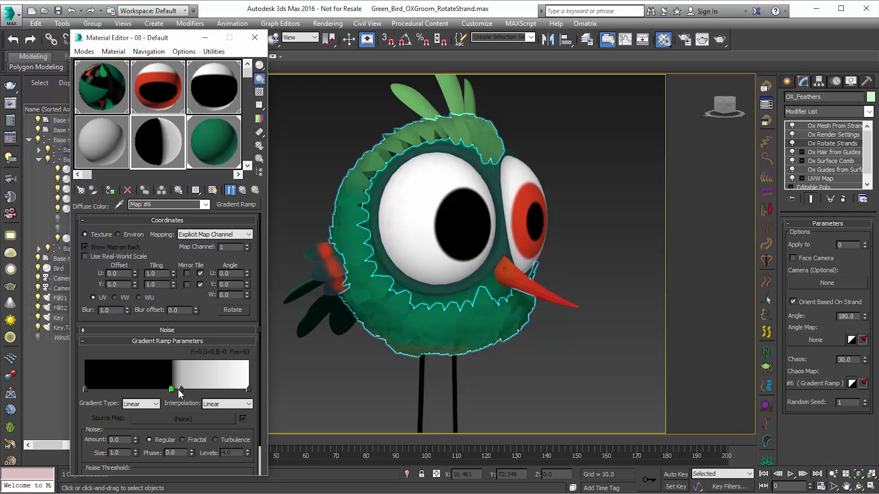
{"action": "double_click", "coordinate": [845, 359]}
{"action": "type", "text": "90"}
{"action": "key", "text": "Return"}
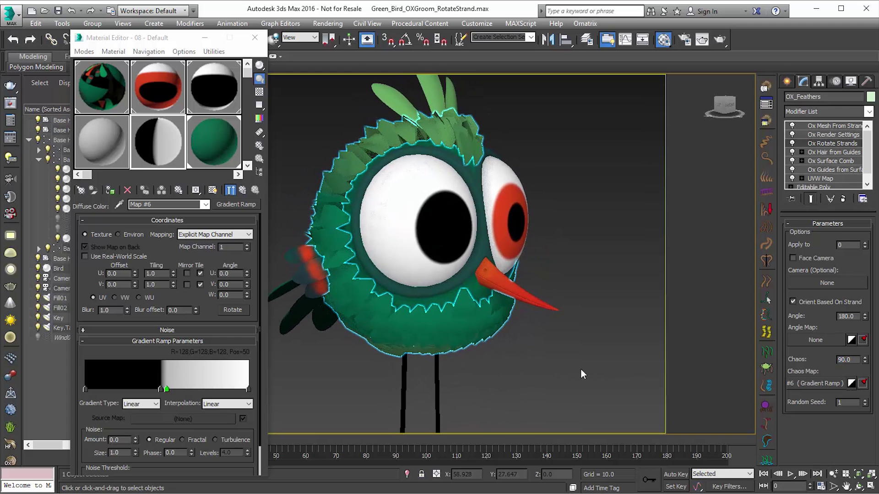
Check the 90 chaos result from the side, then return Chaos to 30.
{"action": "key", "text": "alt"}
{"action": "mouse_move", "coordinate": [524, 363]}
{"action": "middle_mouse_down", "text": "alt"}
{"action": "mouse_move", "coordinate": [443, 361]}
{"action": "mouse_move", "coordinate": [532, 365]}
{"action": "middle_mouse_up", "text": "alt"}
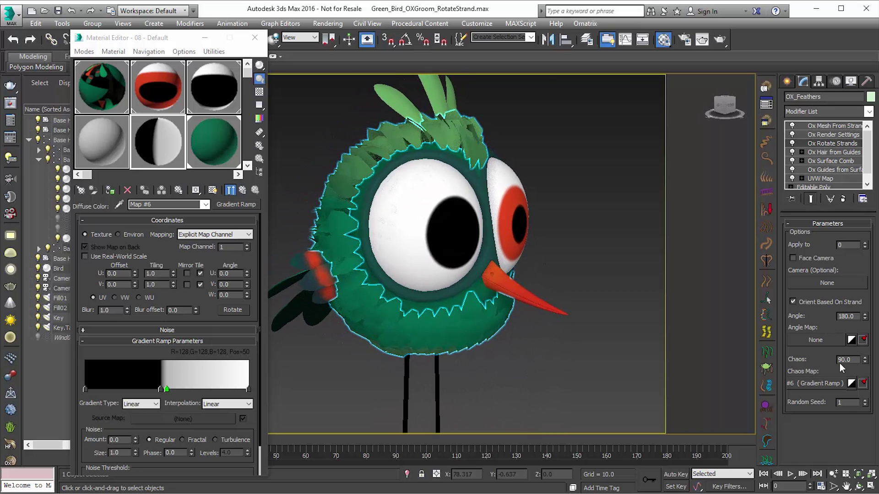
{"action": "type", "text": "30"}
{"action": "key", "text": "Return"}
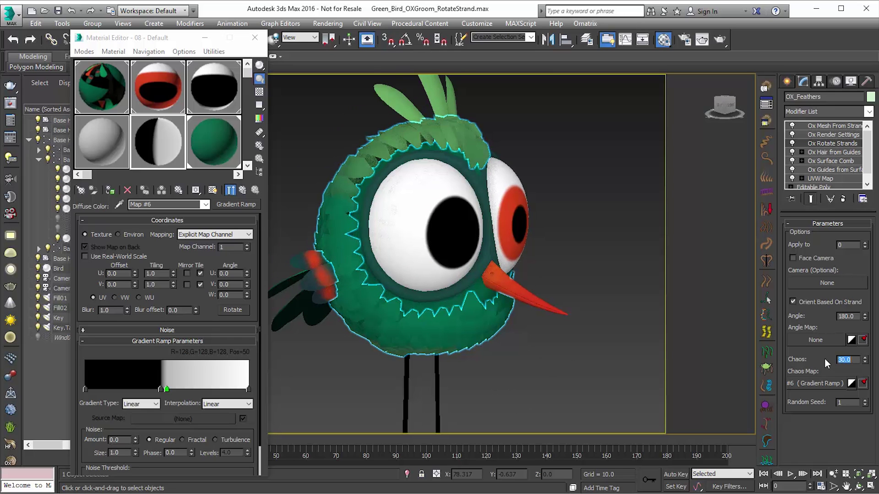
{"action": "middle_click_drag", "start_coordinate": [548, 402], "coordinate": [517, 409], "text": "alt"}
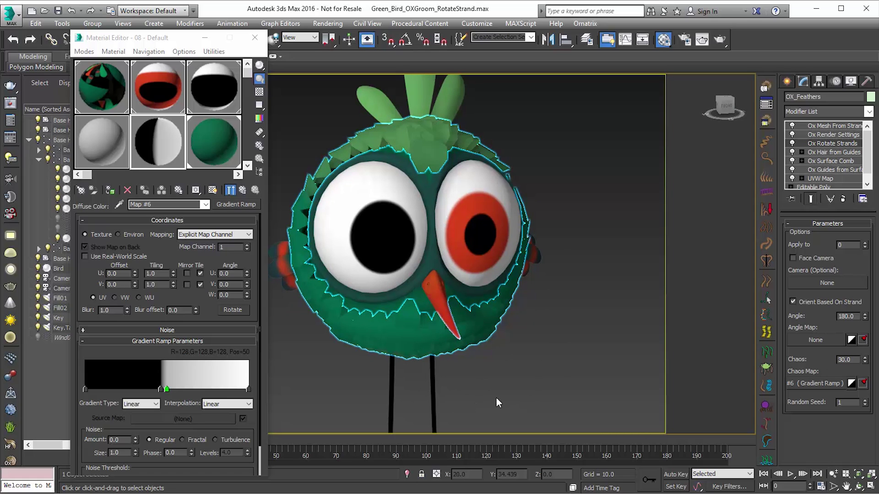
Replace Orient Based On Strand with Face Camera, targeting Camera001, and close the Material Editor.
{"action": "left_click", "coordinate": [819, 303]}
{"action": "left_click", "coordinate": [810, 260]}
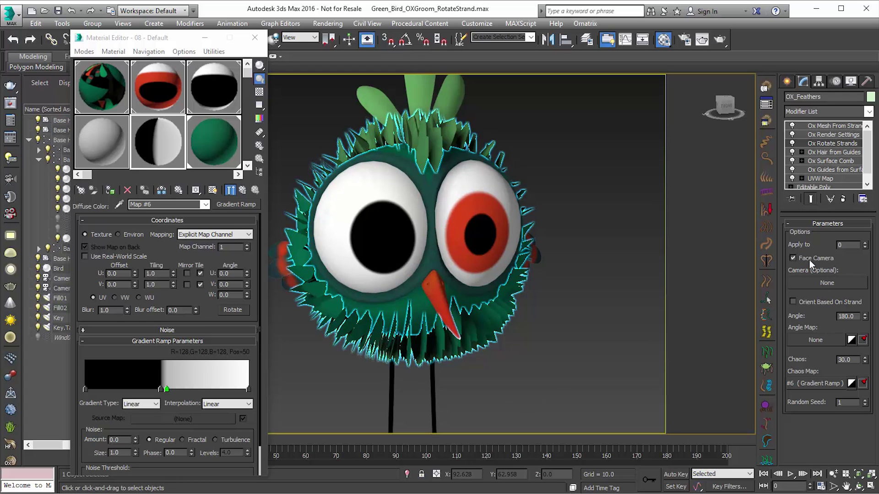
{"action": "key", "text": "alt+w"}
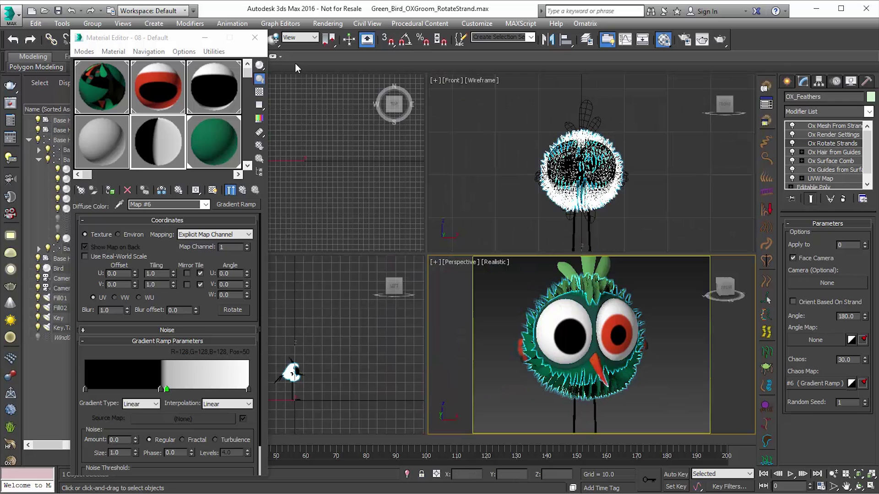
{"action": "left_click", "coordinate": [255, 38]}
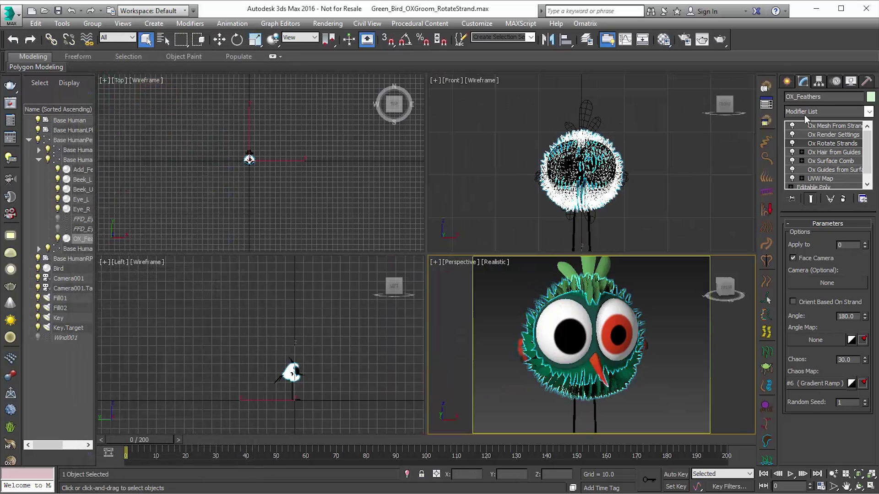
{"action": "left_click", "coordinate": [851, 81]}
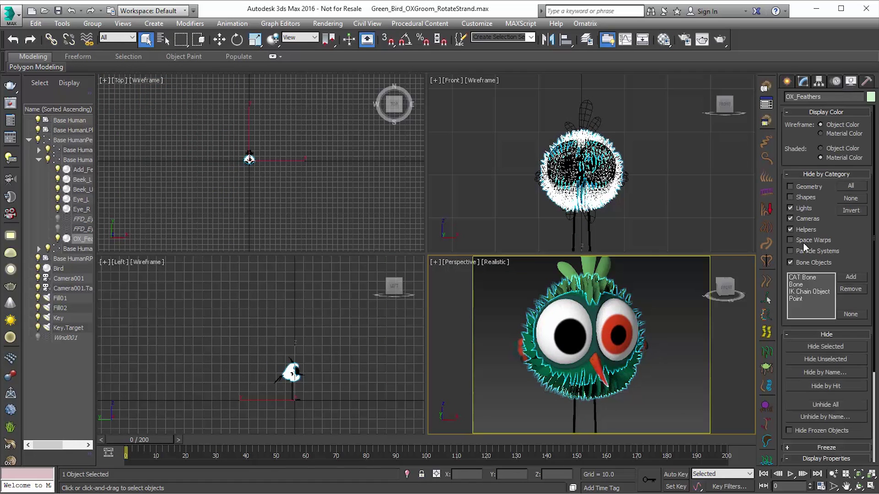
{"action": "left_click", "coordinate": [803, 82]}
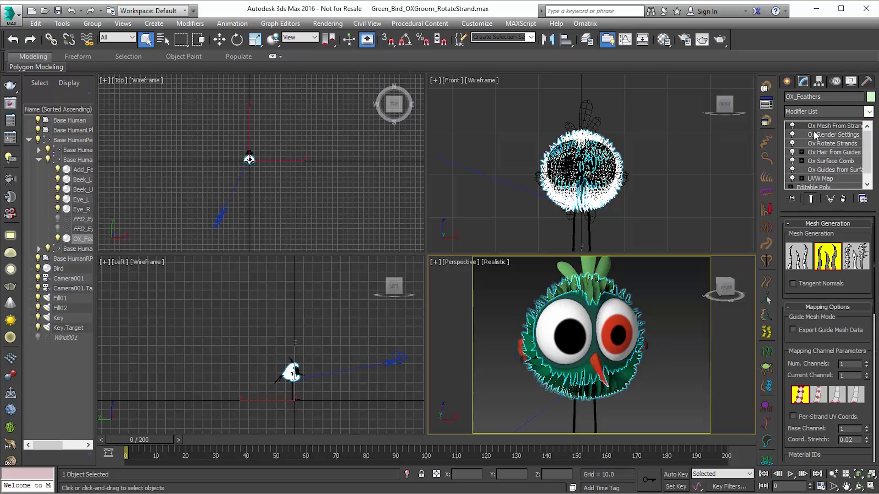
{"action": "left_click", "coordinate": [819, 145]}
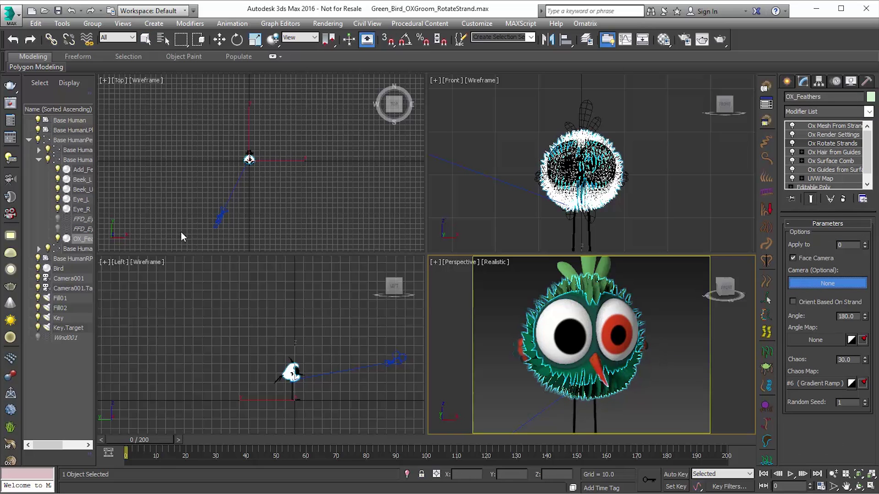
{"action": "left_click", "coordinate": [219, 222]}
Move Camera001 to a new position and maximize the Perspective viewport.
{"action": "right_click", "coordinate": [220, 221]}
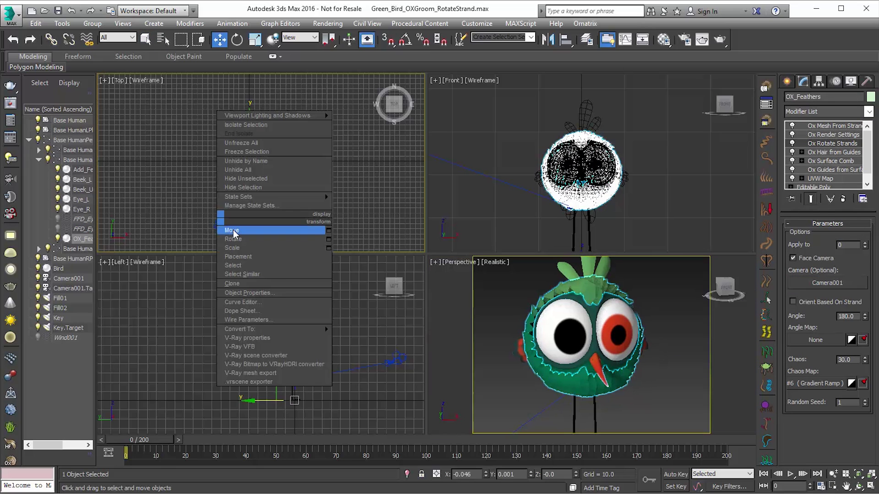
{"action": "left_click", "coordinate": [233, 230]}
{"action": "left_click", "coordinate": [223, 221]}
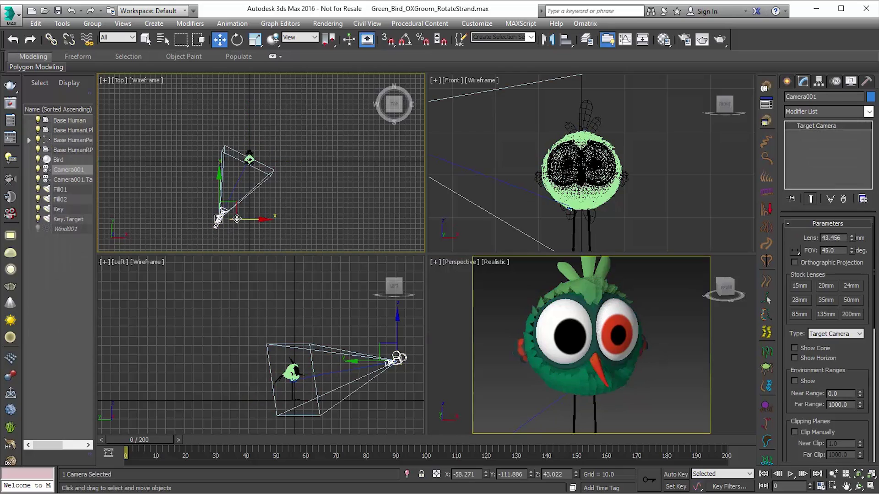
{"action": "left_click_drag", "start_coordinate": [239, 212], "coordinate": [275, 187]}
{"action": "right_click", "coordinate": [689, 366]}
{"action": "key", "text": "alt+w"}
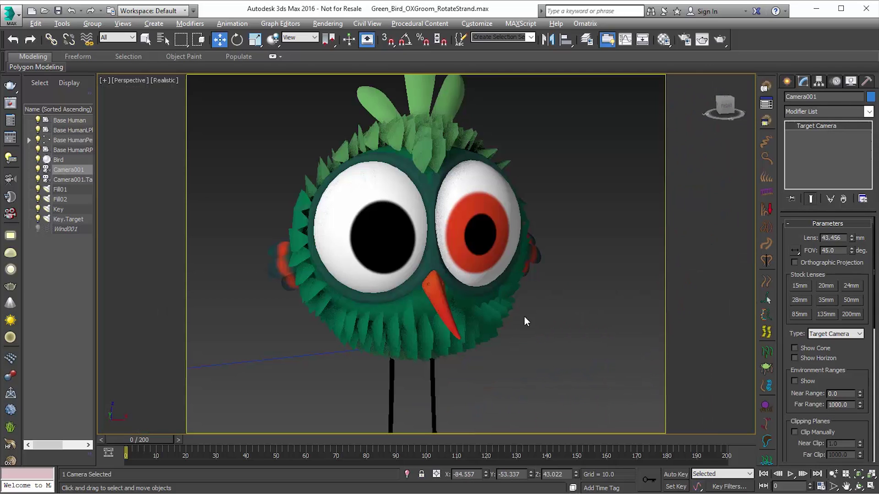